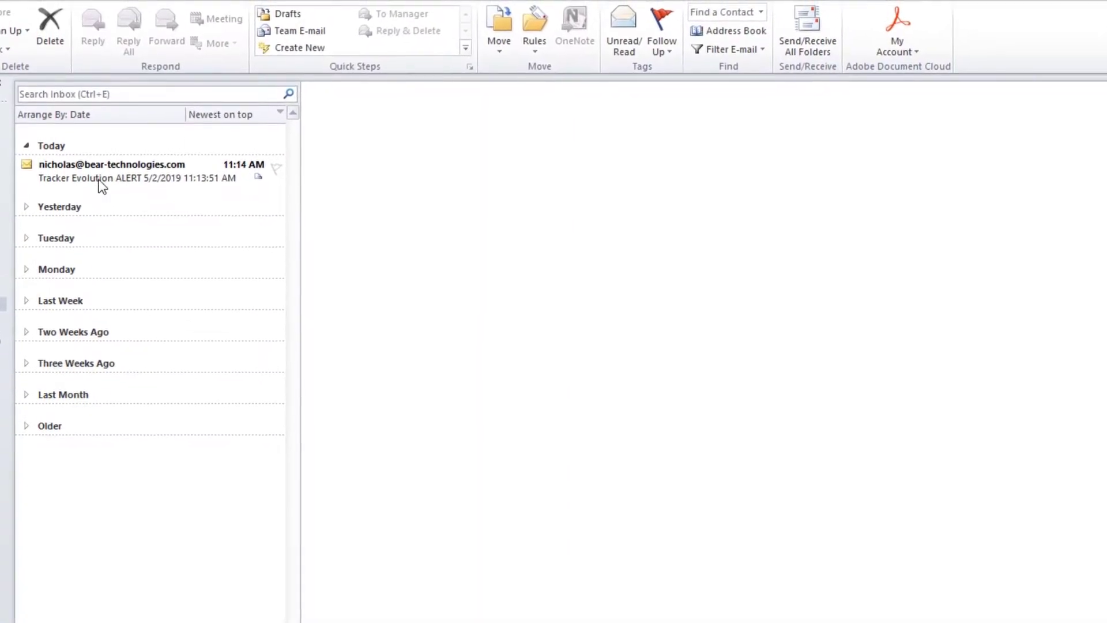
Read the ALERT email reporting T001-01 Dept1 Grumpy's machine down.
click(99, 178)
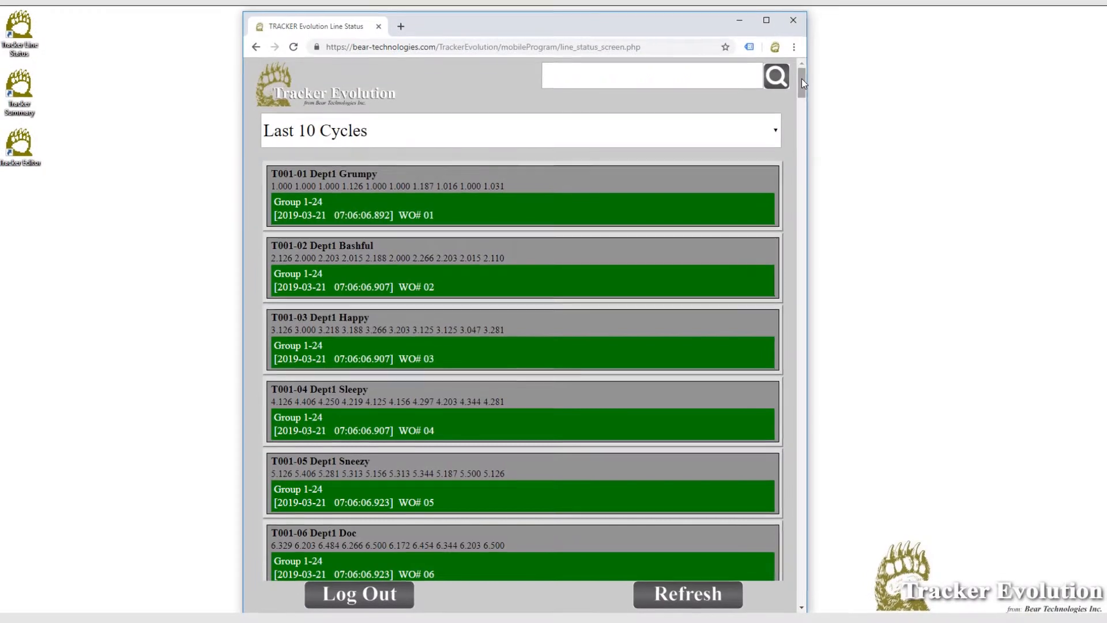
drag(811, 71, 825, 129)
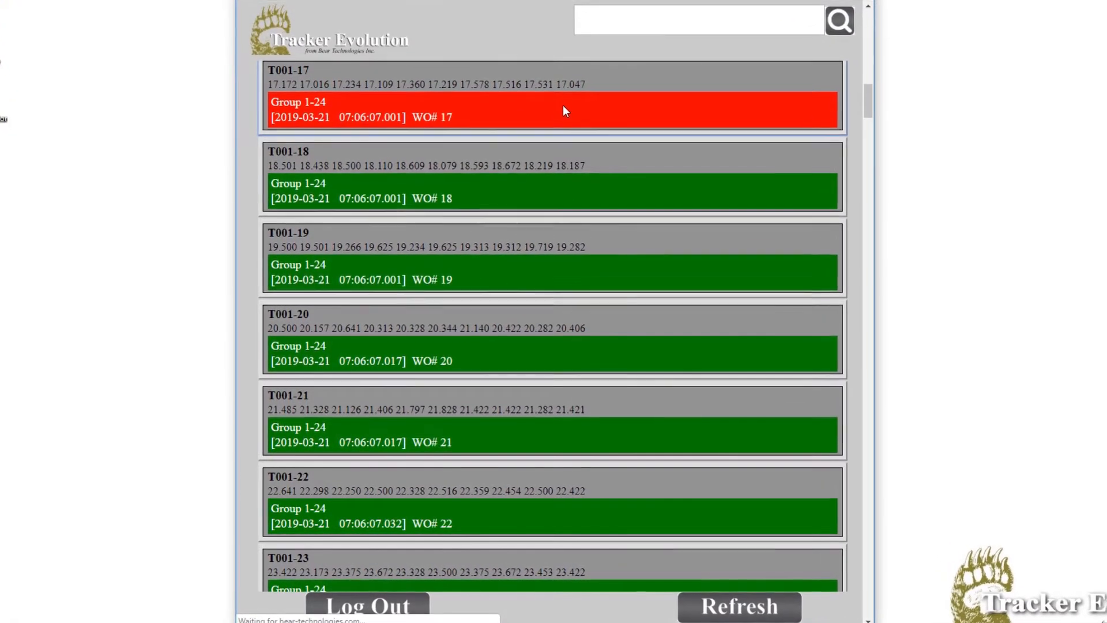
View T001-17's work order detail page with part counts and OEE figures.
click(563, 105)
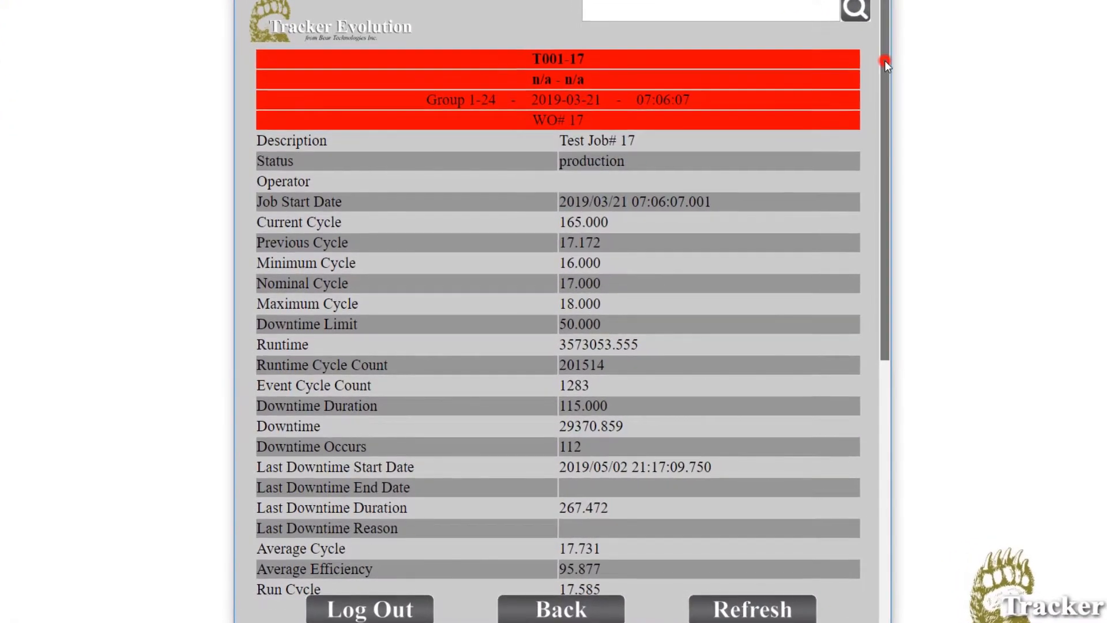
drag(884, 61, 894, 339)
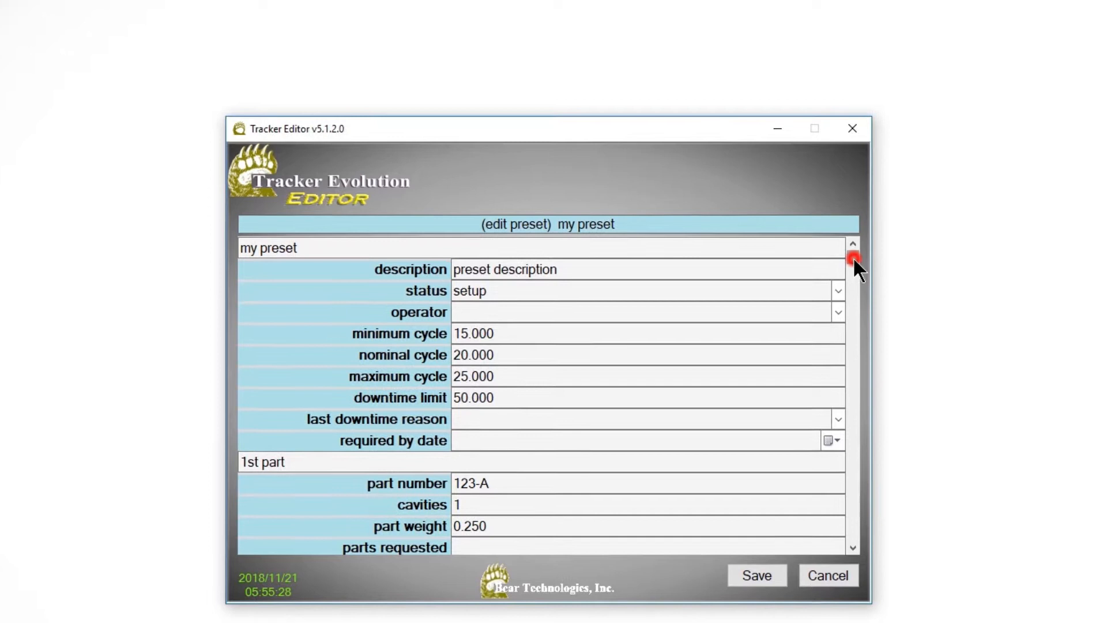
mouse_move(854, 260)
mouse_down()
mouse_move(835, 526)
mouse_move(837, 199)
mouse_up()
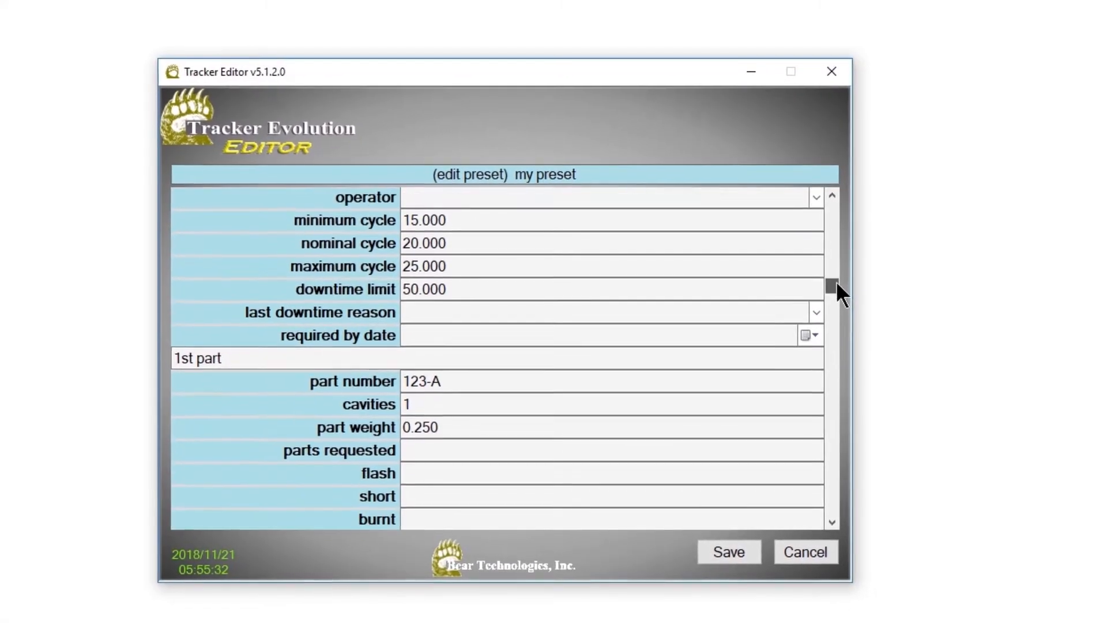